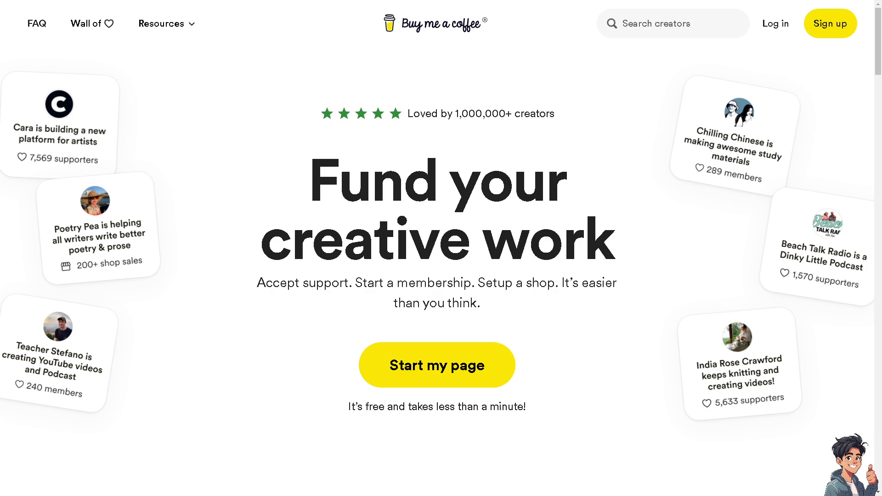
- Scroll down the Buy Me a Coffee homepage toward the 'Start my page' sign-up button
scroll(441, 271, down, 15)
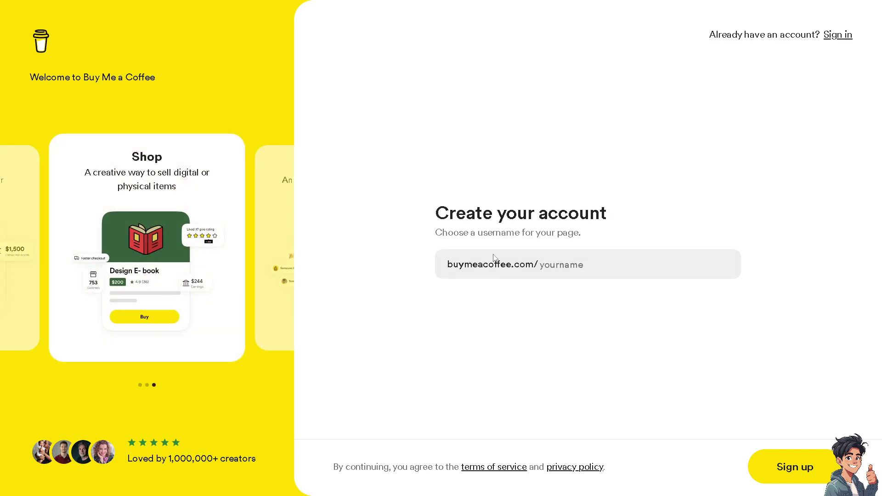
- Enter the desired page username after buymeacoffee.com/, correcting the mistyped start
click(565, 265)
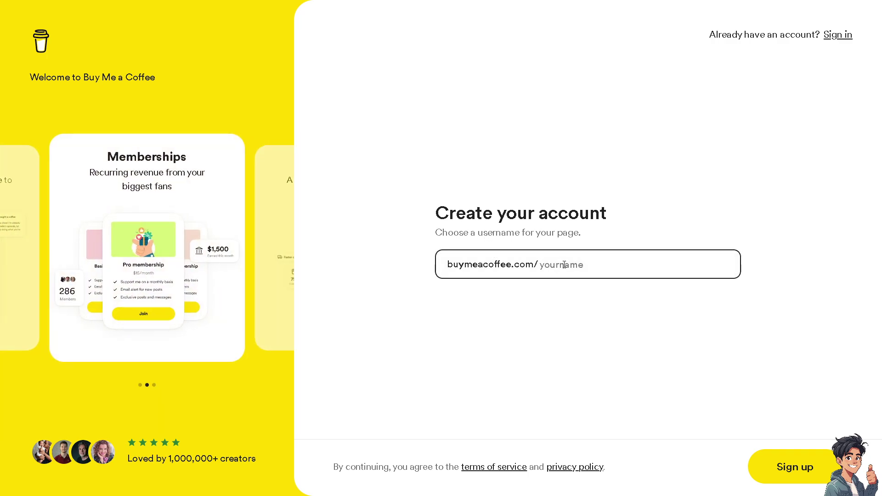
text(ndy)
key(BackSpace)
key(BackSpace)
key(BackSpace)
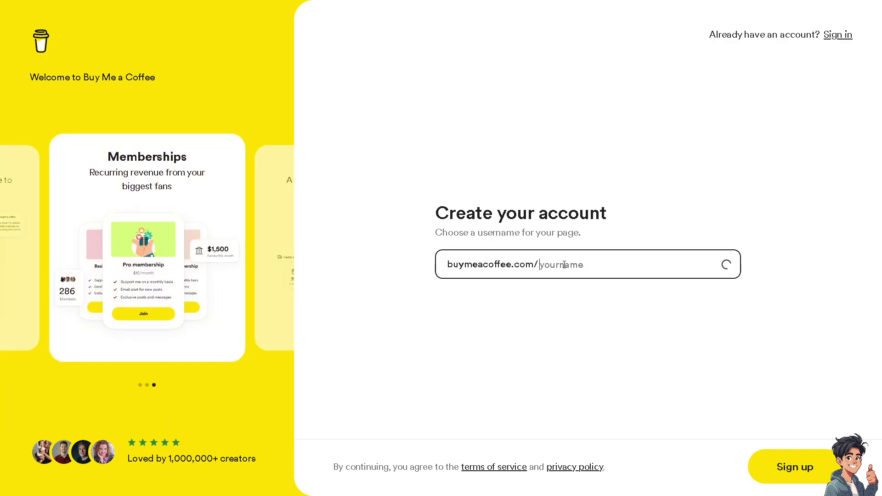
text(Andy)
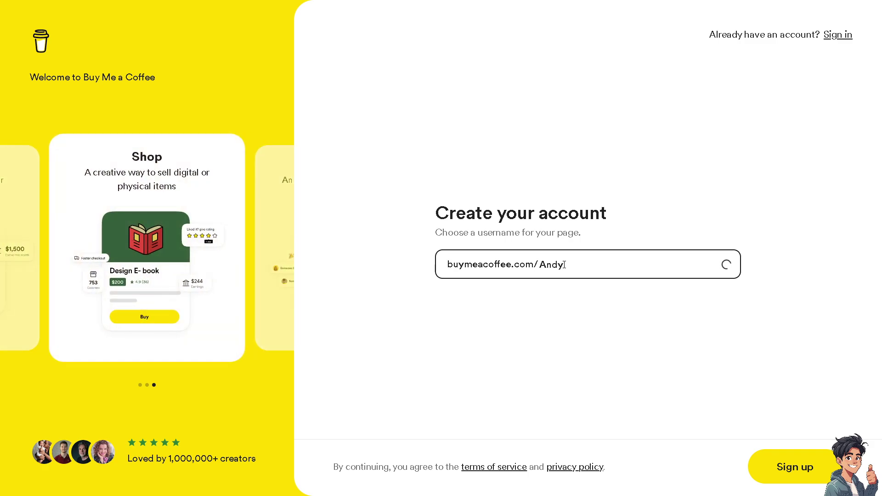
text(Guide)
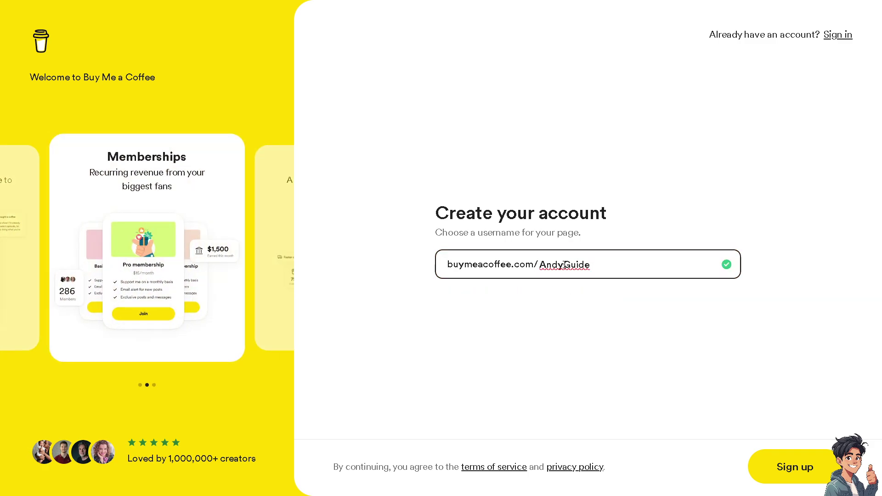
text(_Y)
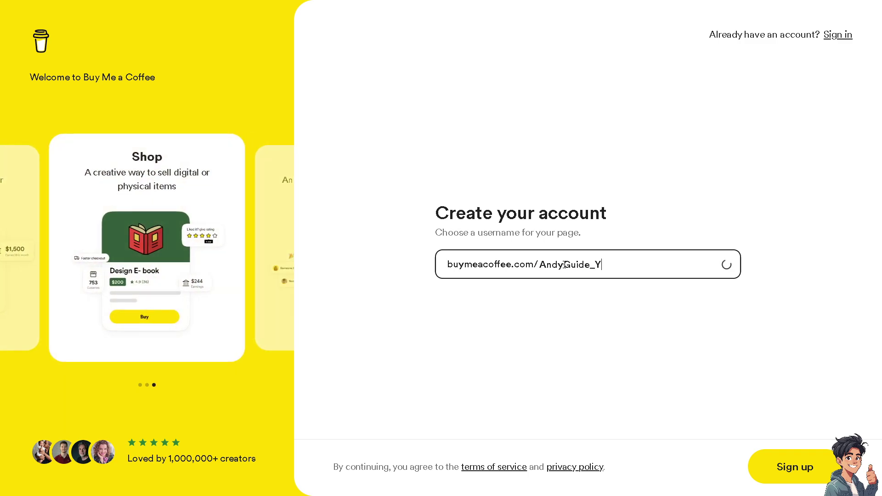
text(outube)
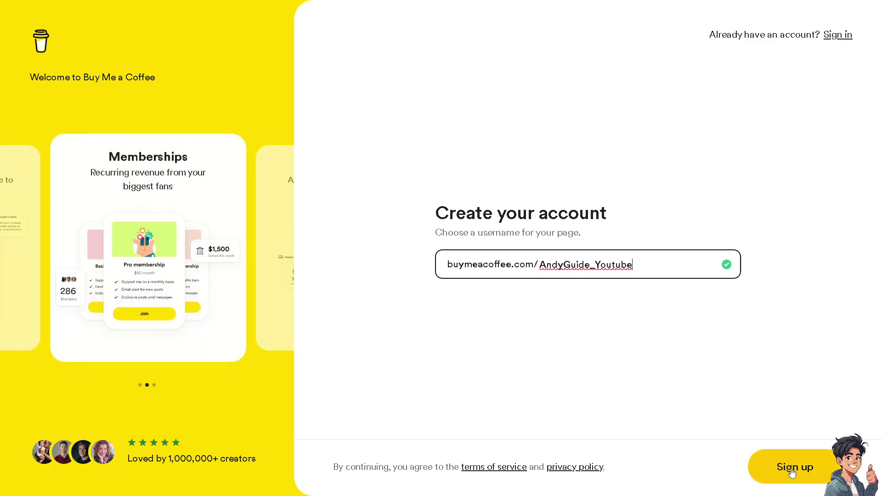
- Sign up with the chosen username to create the account
click(792, 472)
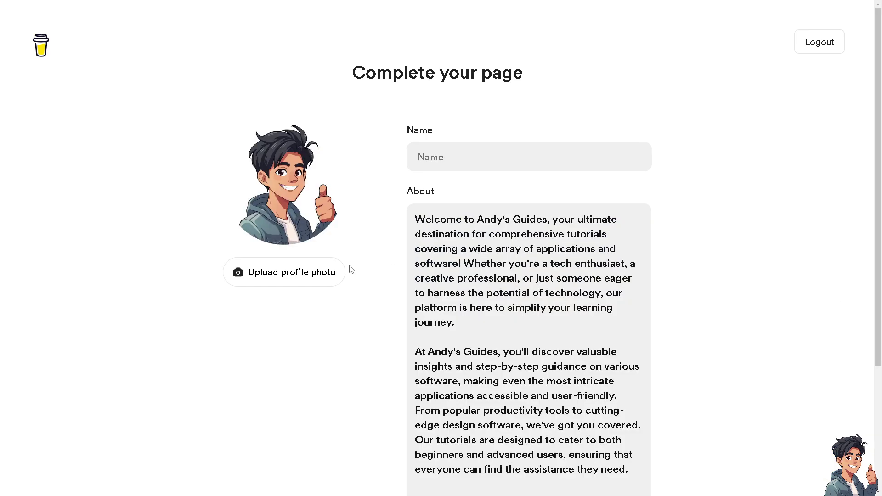
- Enter the page's display name in the Name field, fixing typos along the way
click(468, 161)
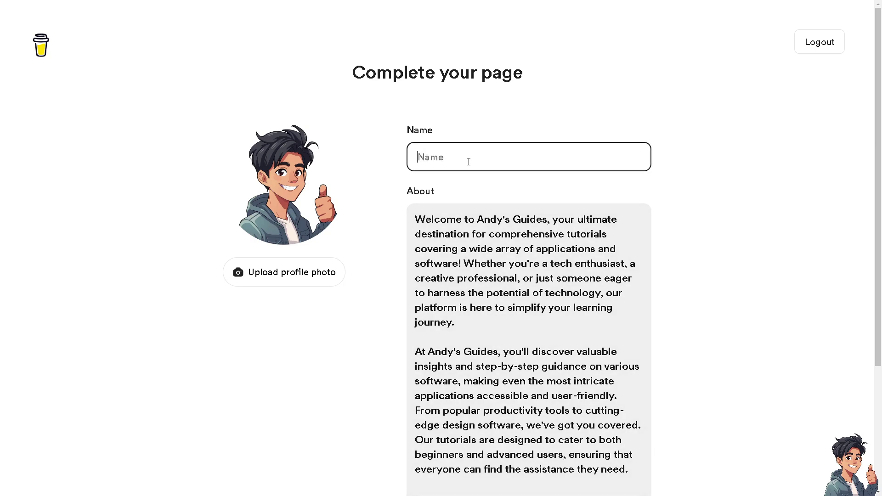
text(AndyGiuide Y)
key(F7)
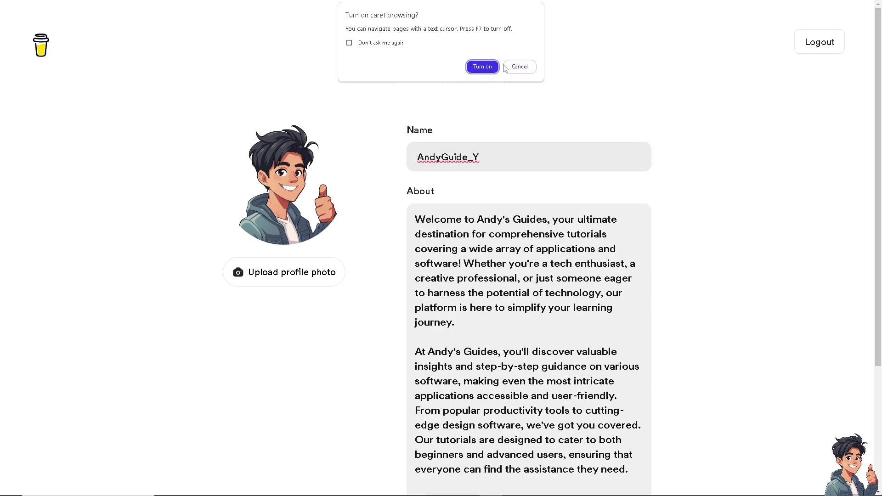
click(519, 67)
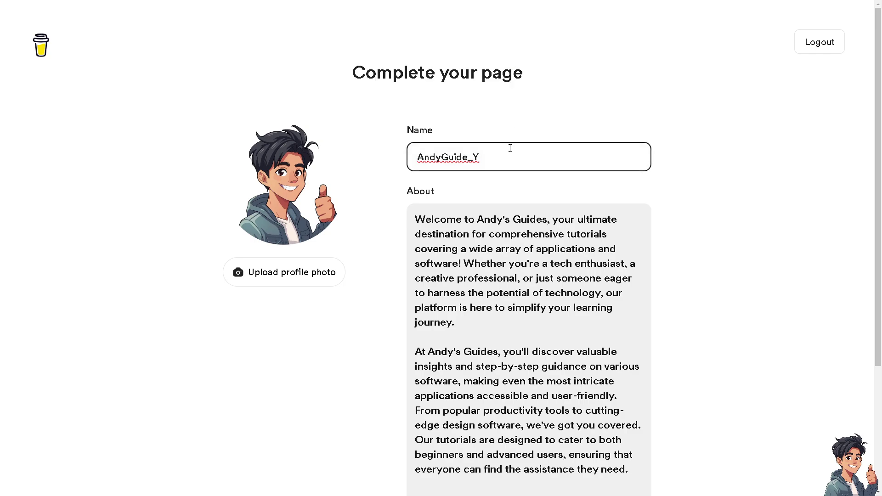
text(outube)
- Paste the YouTube channel link as the website and continue to payout setup
scroll(536, 201, down, 4)
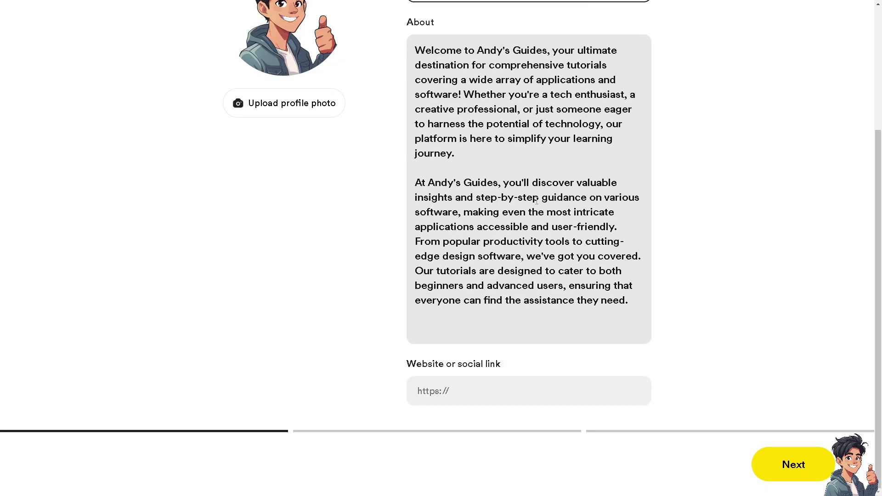
click(787, 475)
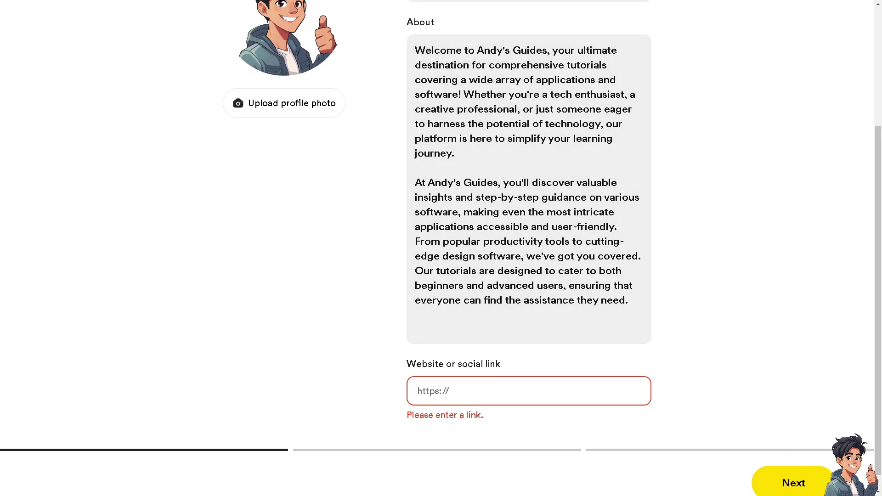
text(www.youtube.com/@AndysGuides)
click(783, 469)
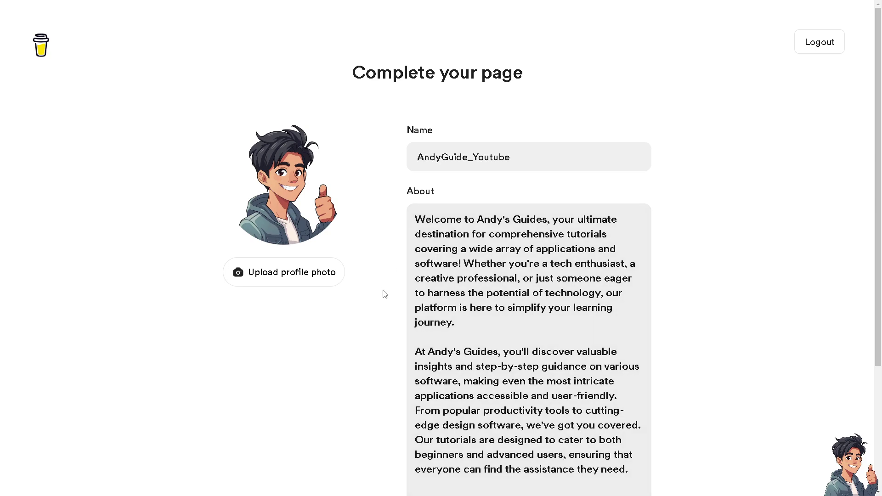
scroll(554, 322, down, 1)
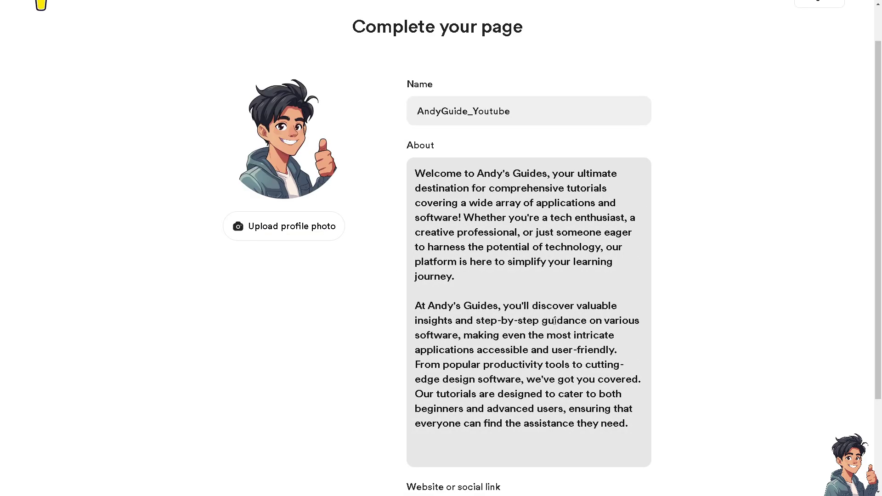
scroll(543, 320, down, 3)
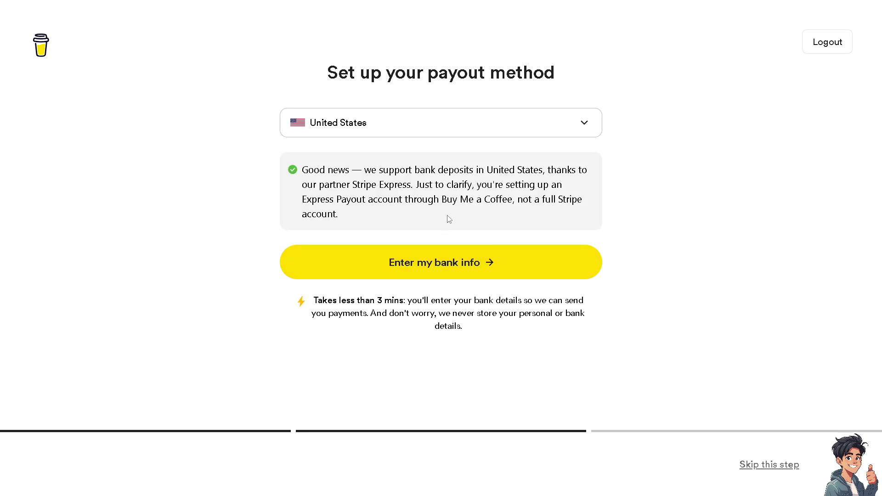
- Open the payout country dropdown on the payout setup step
click(573, 131)
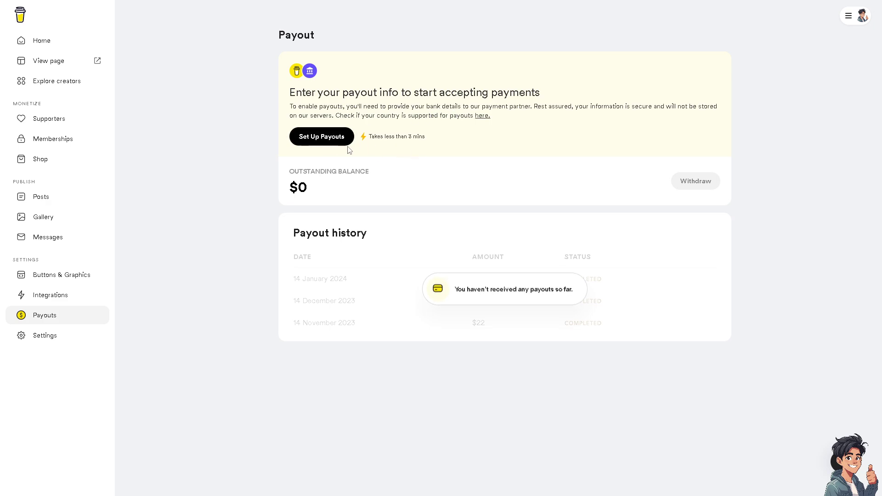
click(333, 142)
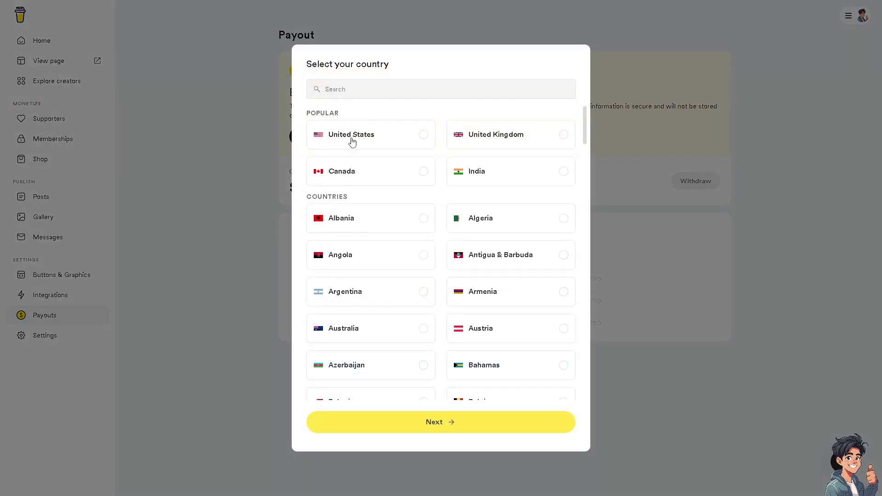
click(352, 136)
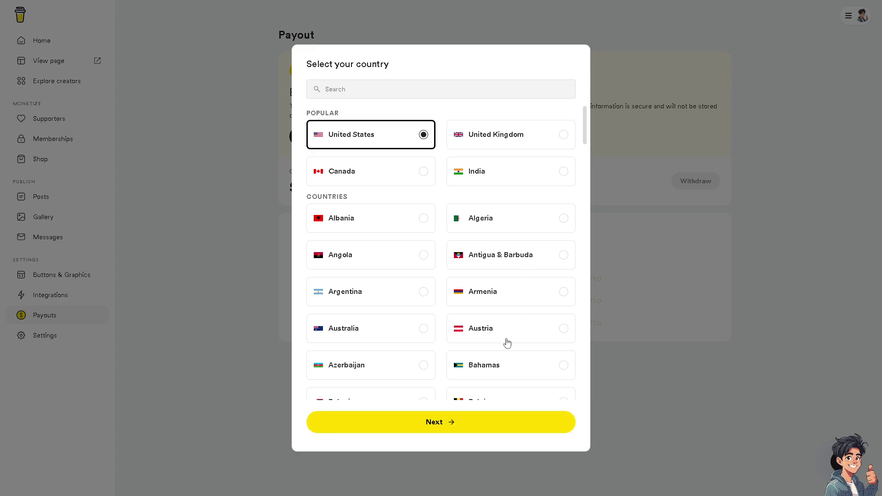
click(477, 421)
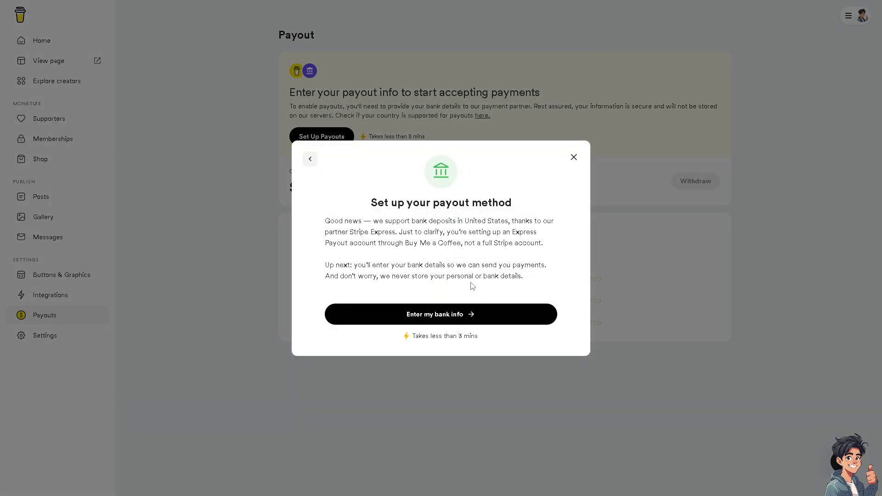
click(457, 317)
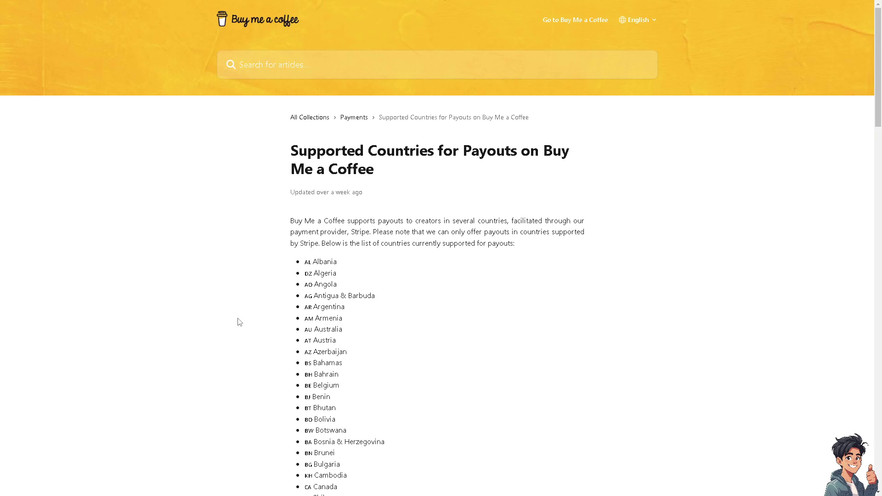
- Read through the Supported Countries article, then close it to return to the Payout page
scroll(438, 305, down, 2)
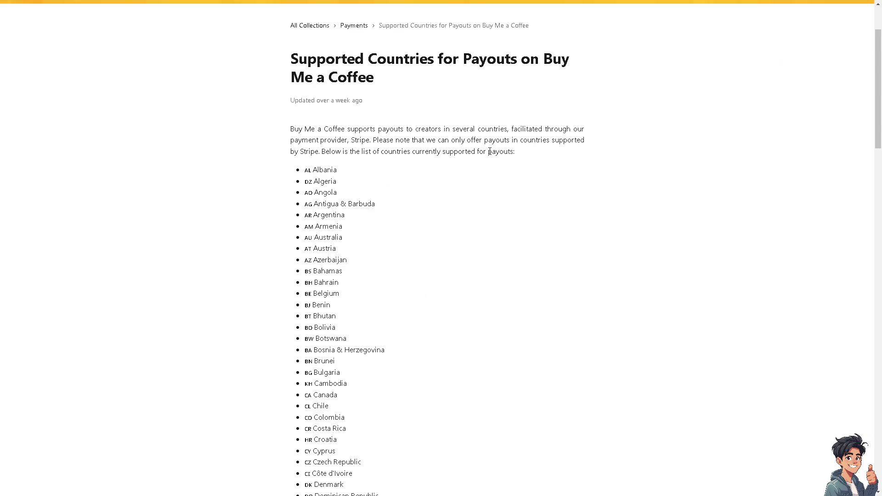
scroll(372, 205, down, 8)
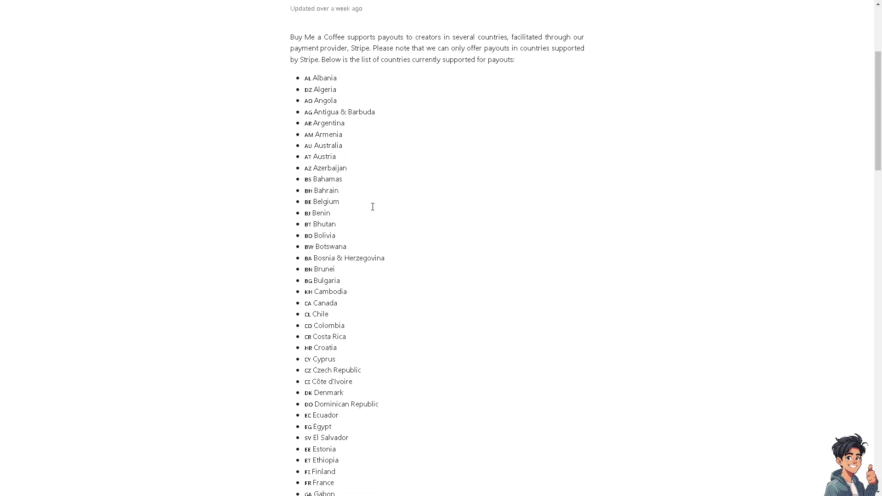
scroll(373, 207, up, 10)
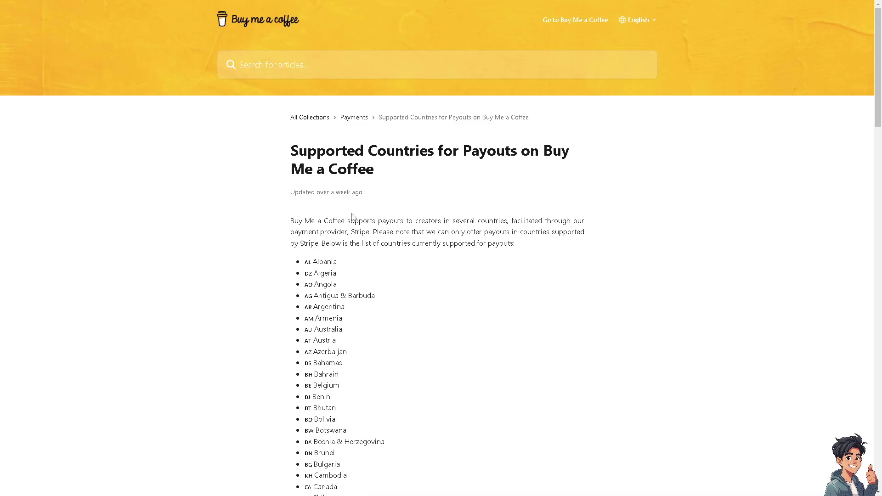
key(ctrl+w)
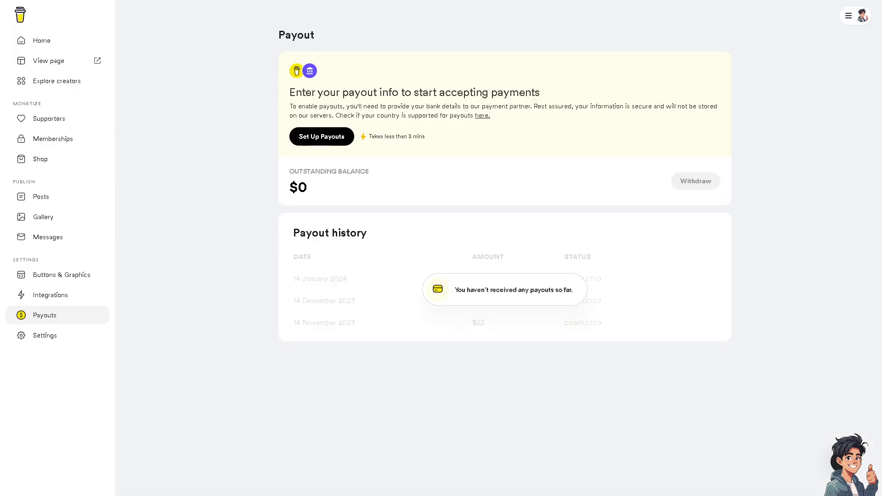
- From Home, go to Posts and start a blank text post
click(45, 41)
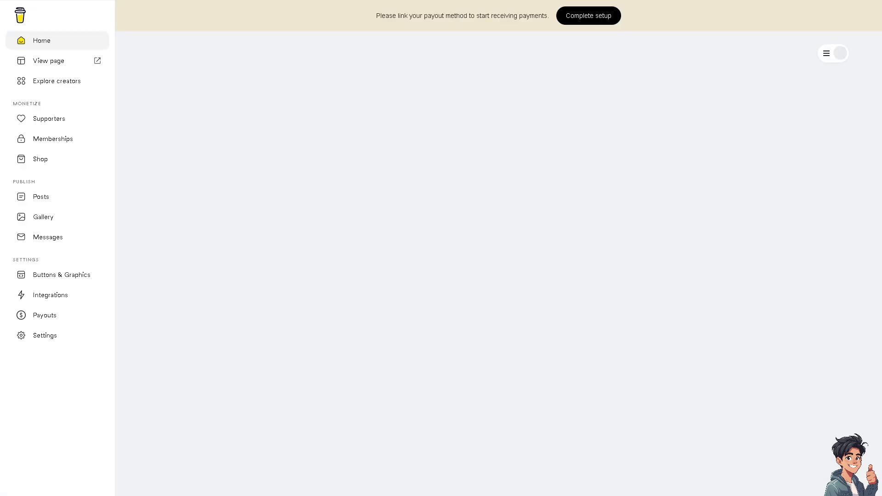
click(41, 197)
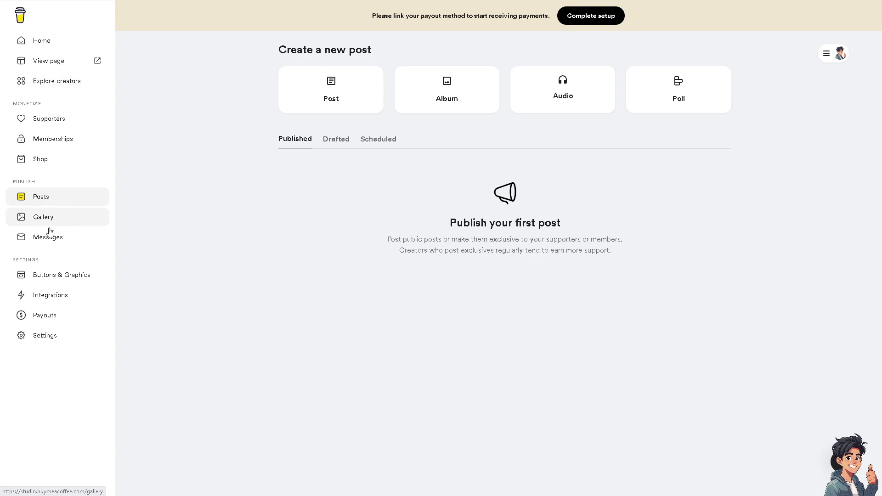
click(320, 108)
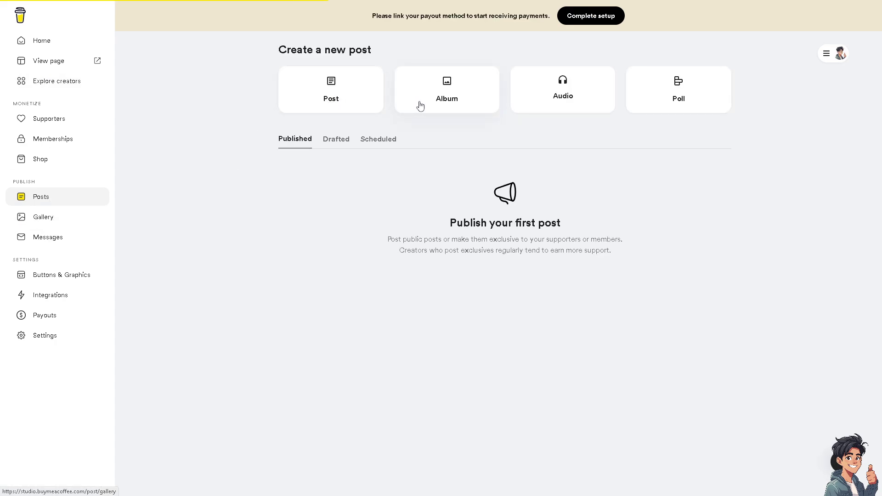
click(333, 90)
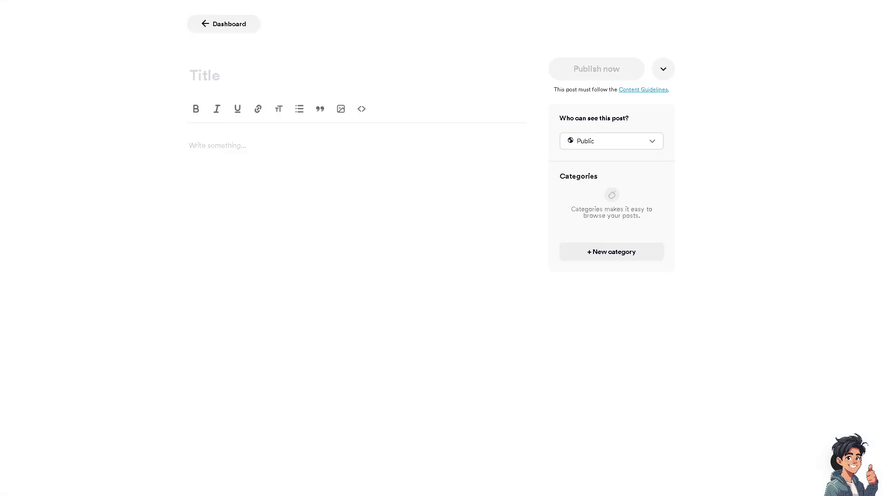
- Paste the welcome paragraph, title 'How To Setup and Use Buy Me a Coffee', and the title as a first body line
click(235, 148)
text(Welcome to Andy’s Guides, your ultimate destination for comprehensive tutorials covering a wide array of applications and software! Whether you’re a tech enthusiast, a creative professional, or just someone eager to harness the potential of technology, our platform is here to simplify your learning journey. At Andy’s Guides, you’ll discover valuable insights and step-by-step guidance on various software, making even the most intricate applications accessible and user-friendly. From popular productivity tools to cutting-edge design software, we’ve got you covered. Our tutorials are designed to cater to both beginners and advanced users, ensuring that everyone can find the assistance they need.)
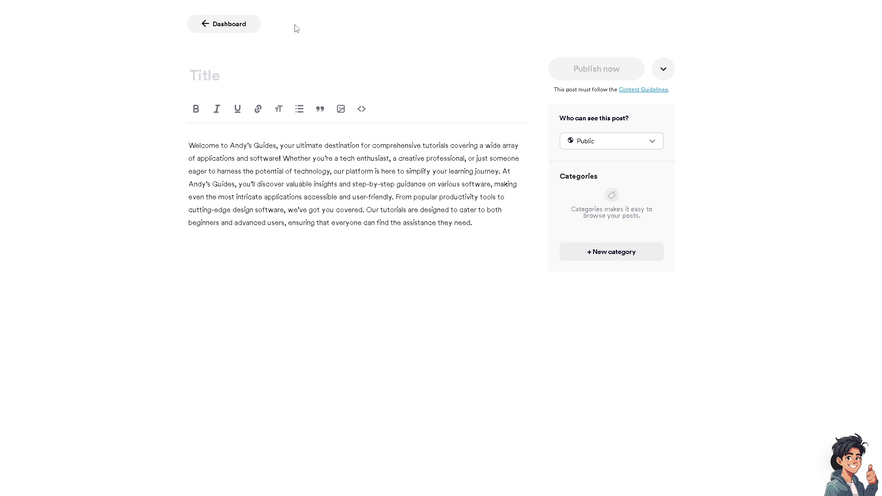
click(263, 74)
text(How To Setup and Use Buy Me a Coffee)
click(191, 147)
key(Return)
key(Return)
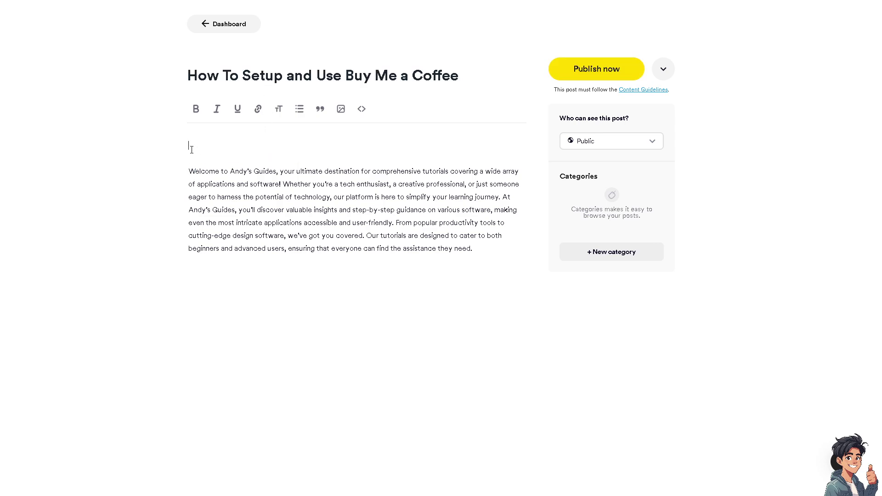
text(How To Setup and Use Buy Me a Coffee)
key(Return)
- Make the heading line at the top of the body bold and underlined
drag(335, 147, 179, 144)
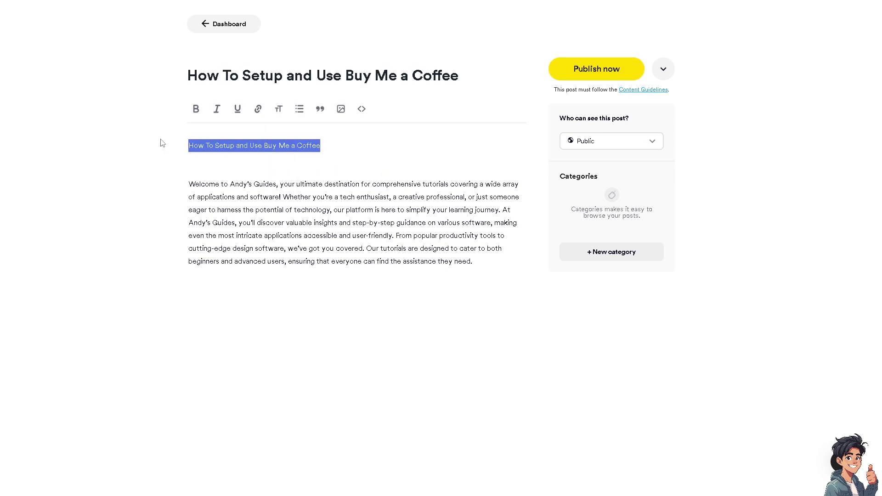
click(196, 109)
click(238, 113)
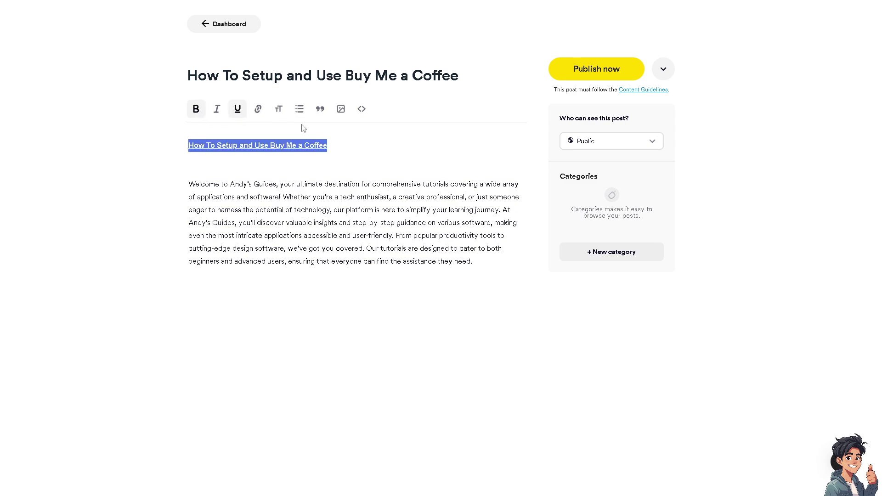
click(264, 144)
- Link the heading line to the YouTube channel URL
drag(333, 147, 133, 144)
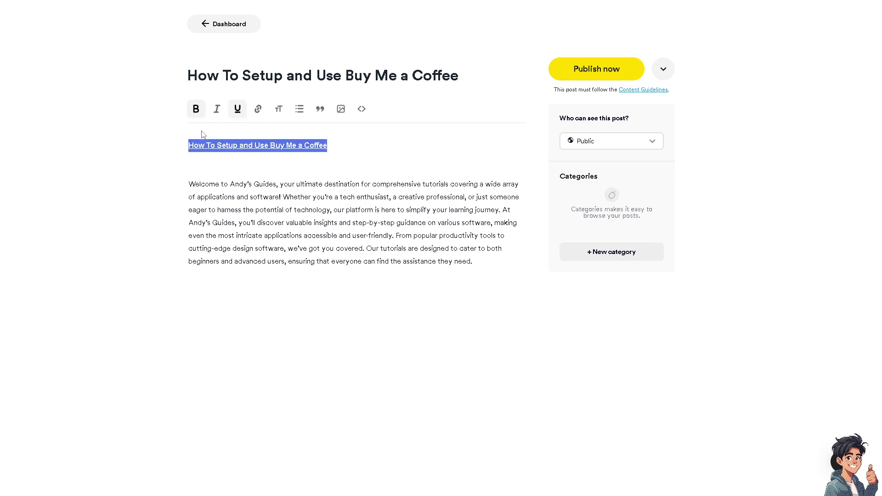
click(257, 109)
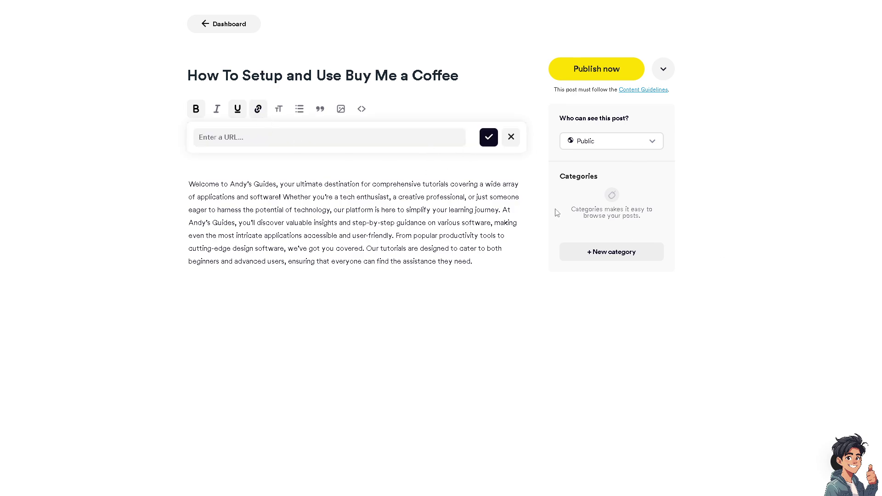
key(ctrl+v)
drag(269, 137, 465, 136)
key(BackSpace)
click(489, 137)
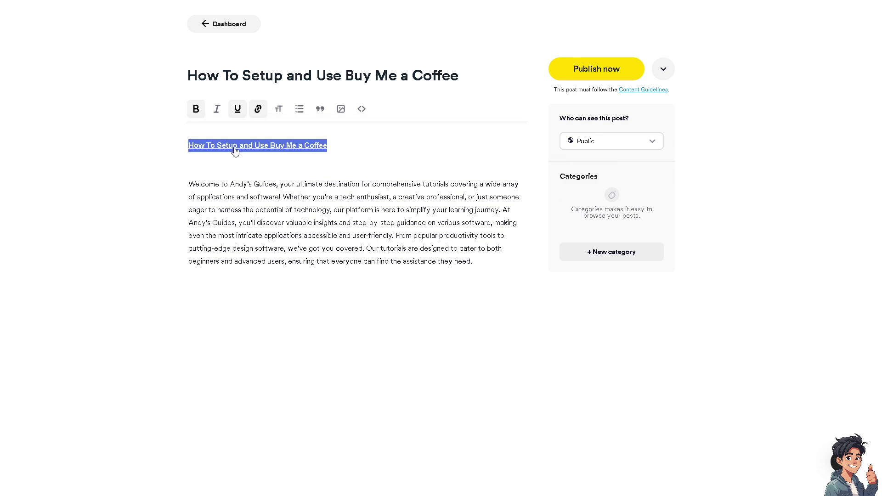
click(236, 152)
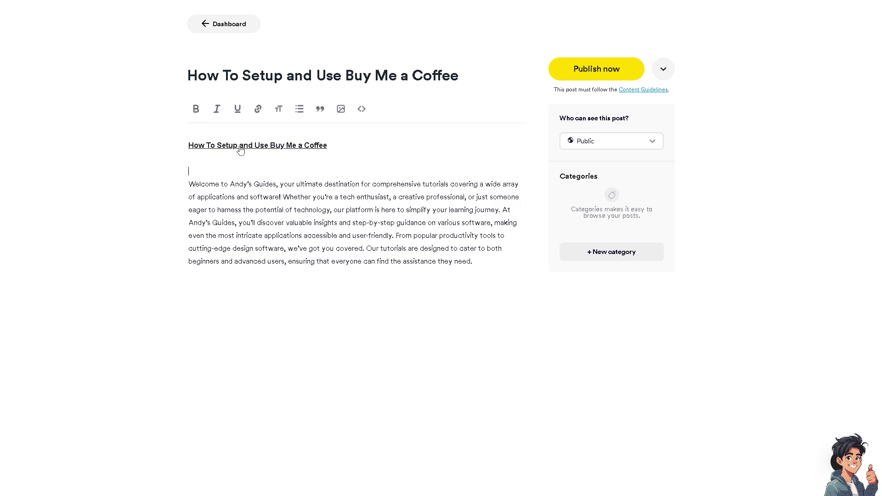
click(491, 265)
- Add a new line below the paragraph and set post visibility to Supporters only
key(Return)
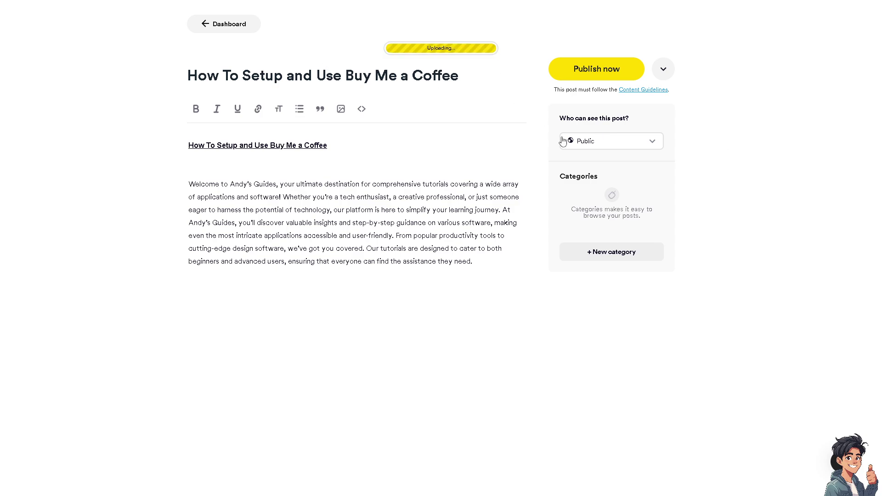
click(652, 142)
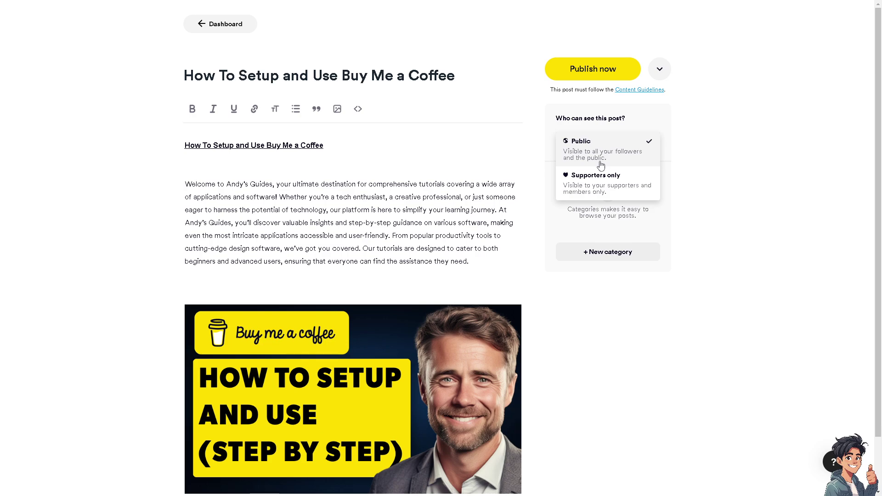
click(613, 178)
click(652, 145)
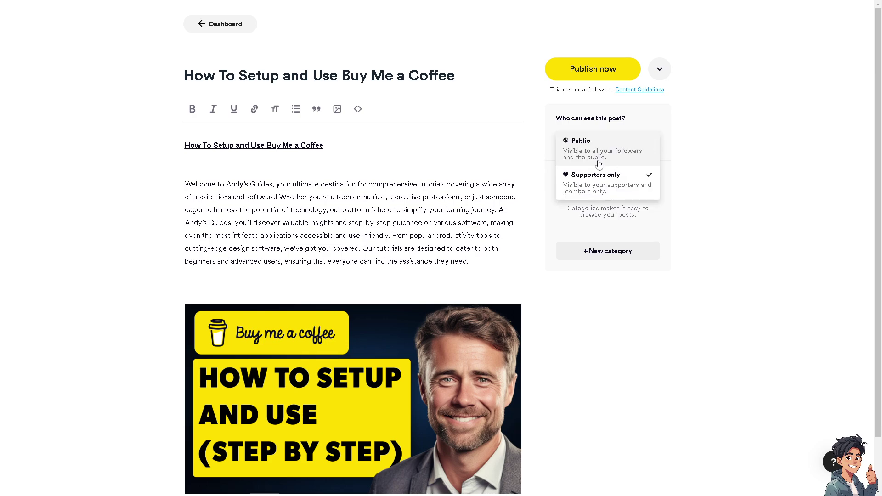
scroll(517, 255, down, 1)
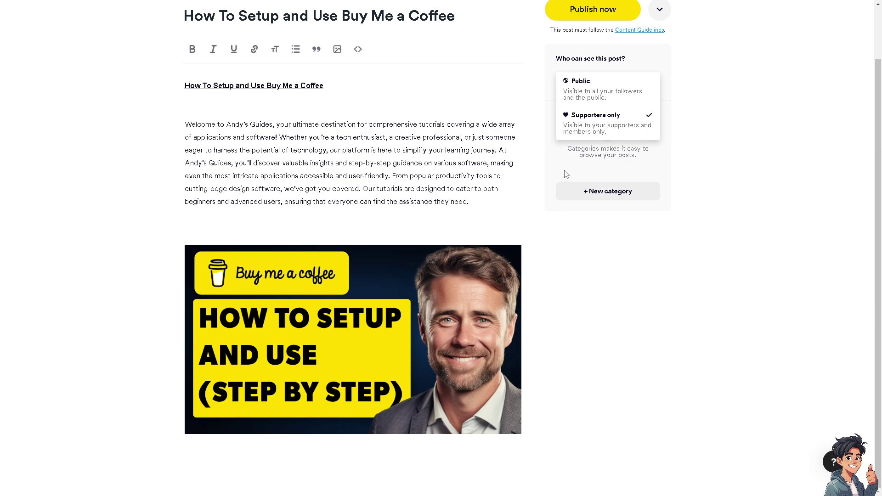
scroll(565, 170, up, 1)
- Publish the post and copy its share link from the 'Your post is live!' dialog
click(596, 71)
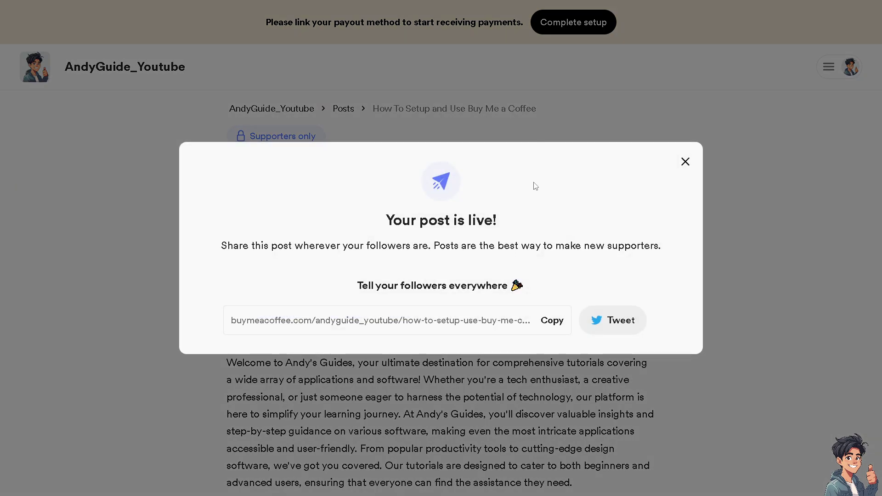
click(551, 320)
- Dismiss the post-is-live notice and return to the creator dashboard via the account menu
click(686, 161)
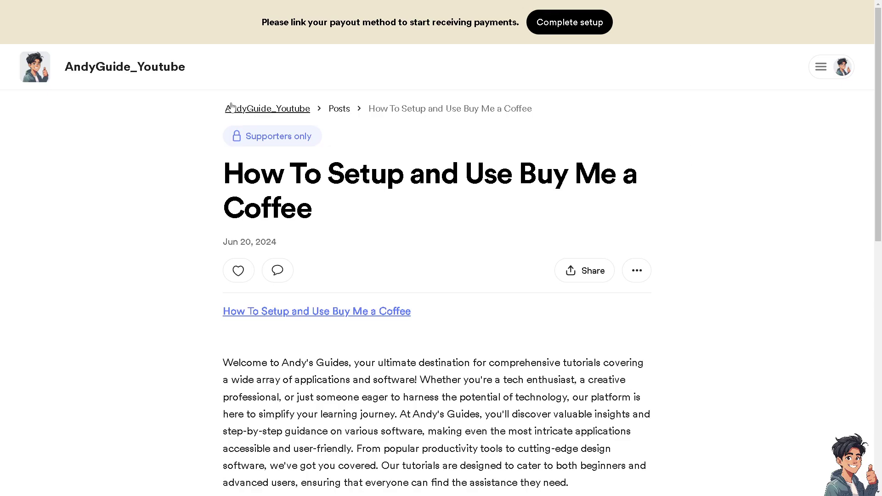
click(821, 68)
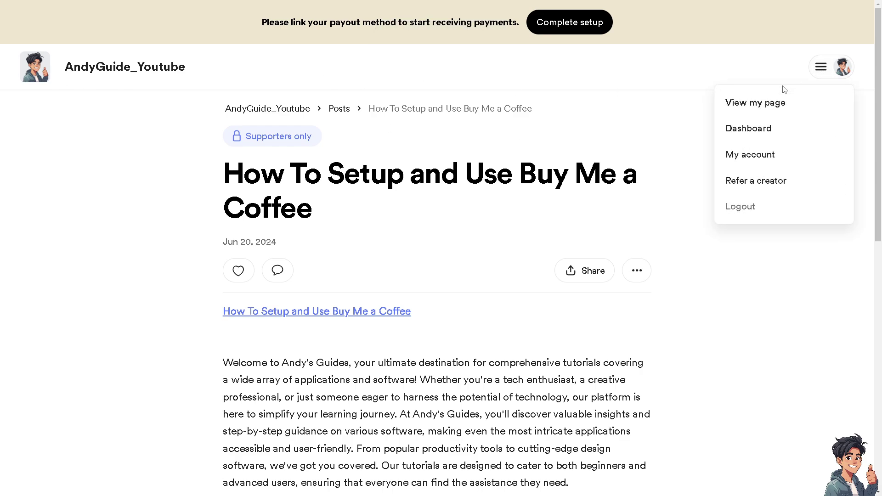
click(750, 130)
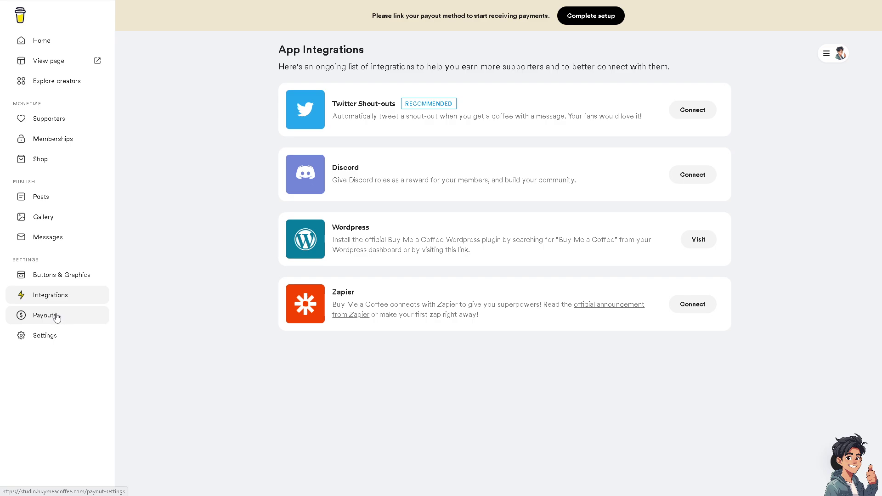
- Check the Payouts page, then open Settings showing USD currency and card-fee coverage on
click(406, 27)
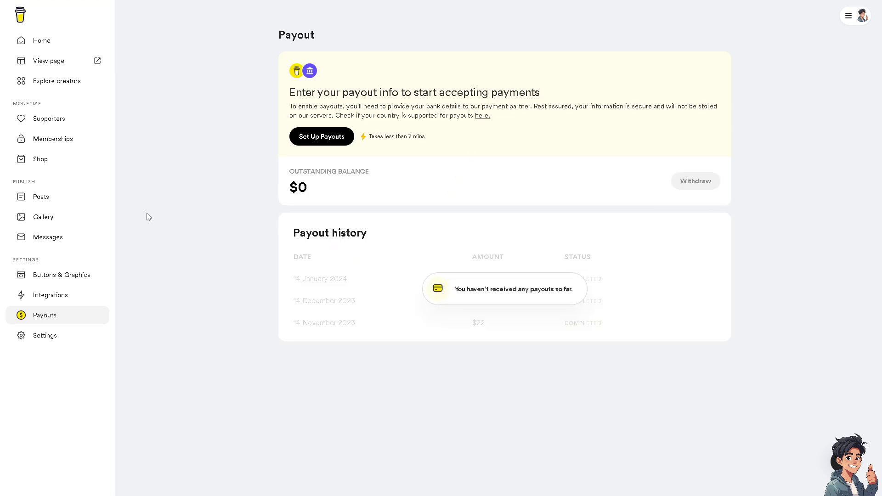
click(64, 339)
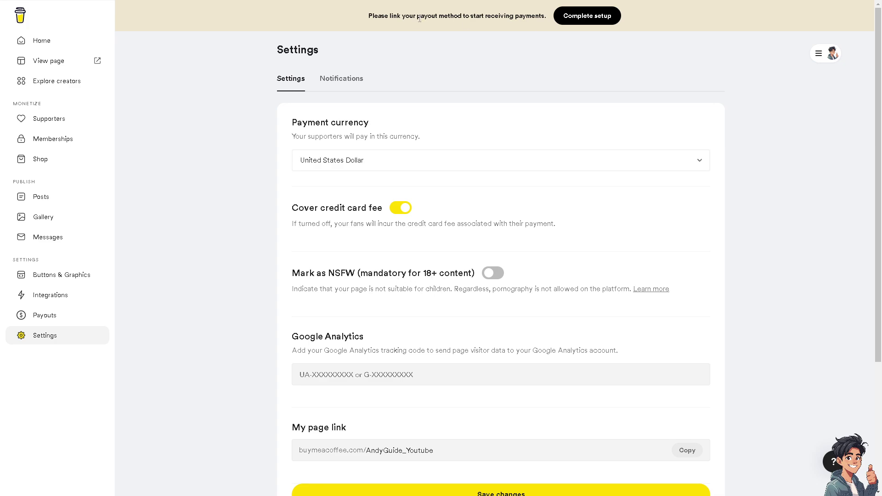
- Look over this week's trending creators on Explore creators, then move to Memberships
click(51, 87)
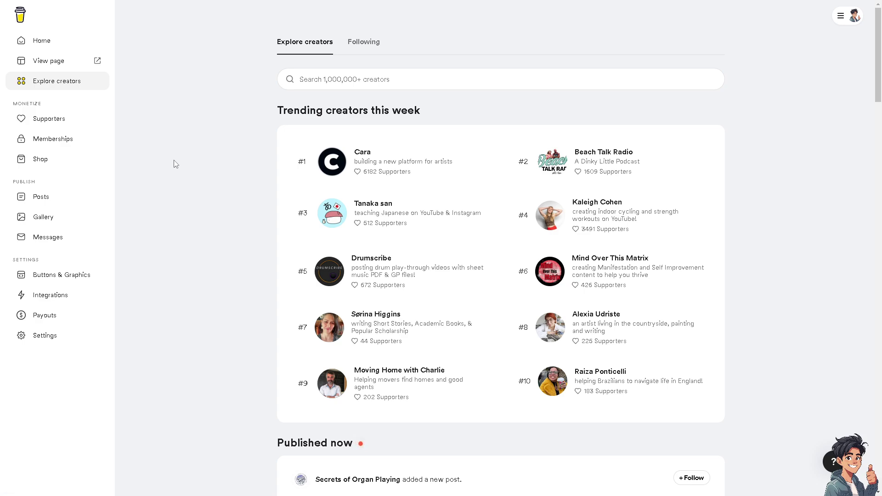
click(54, 139)
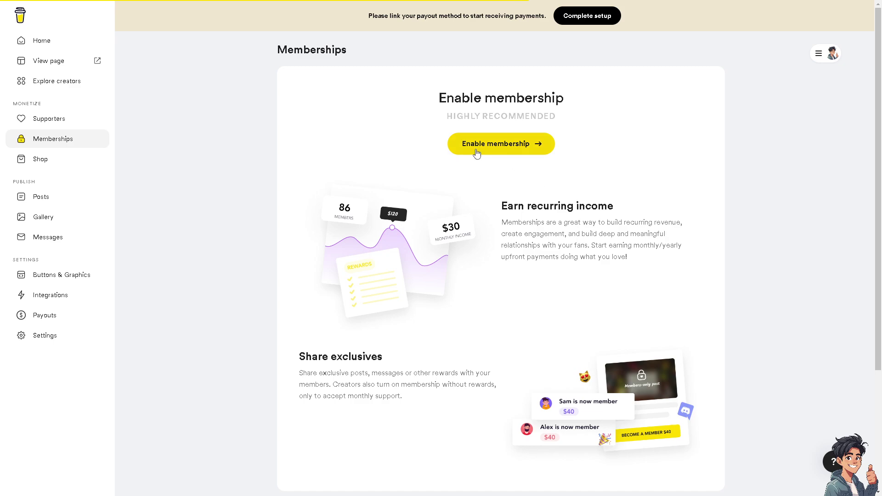
- Enable memberships and review the Level 1 form, priced $5 monthly or $50 yearly
click(480, 149)
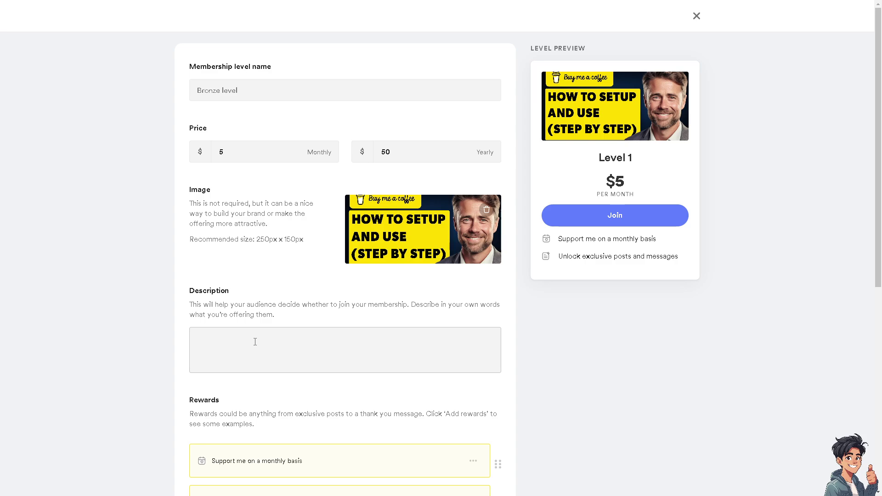
scroll(254, 343, down, 1)
scroll(255, 341, down, 7)
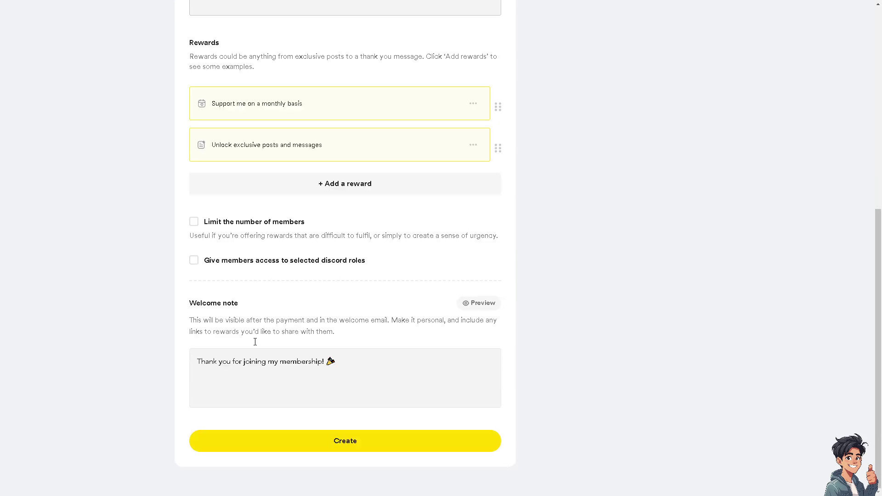
scroll(255, 342, up, 8)
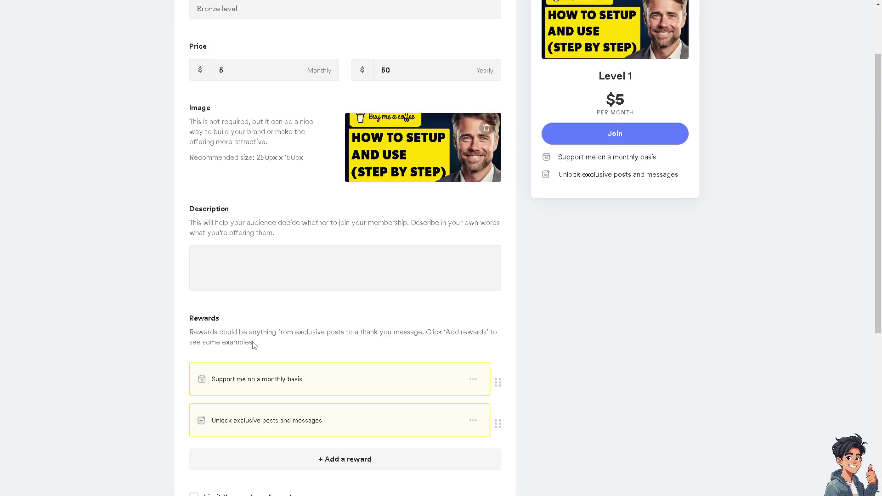